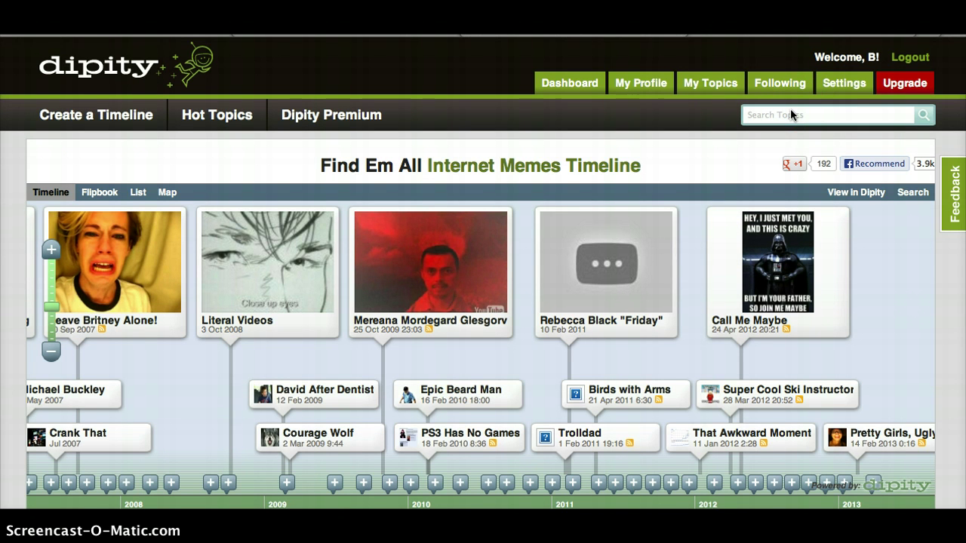
- Search the topics for "baseball" and look through the listed timelines
left_click(785, 115)
type("baseball")
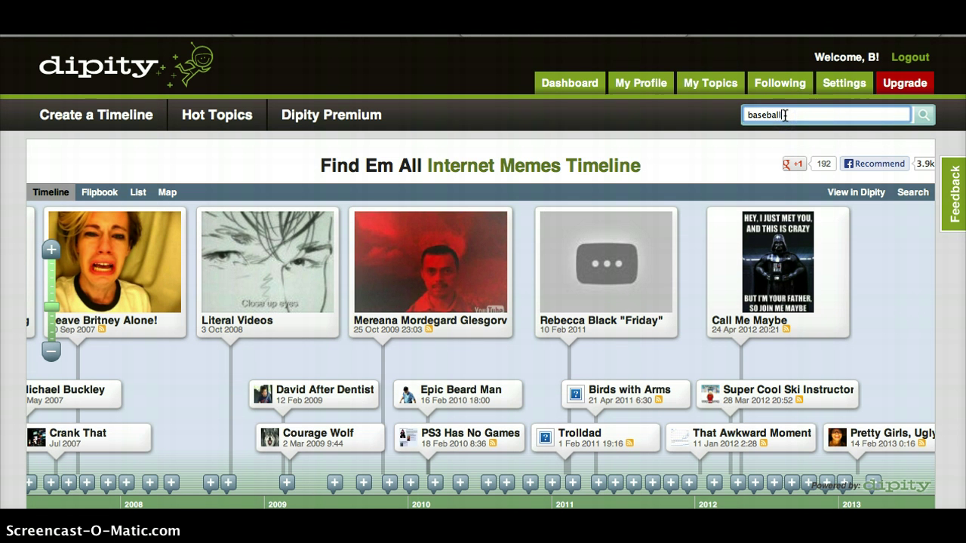
left_click(887, 113)
left_click(923, 116)
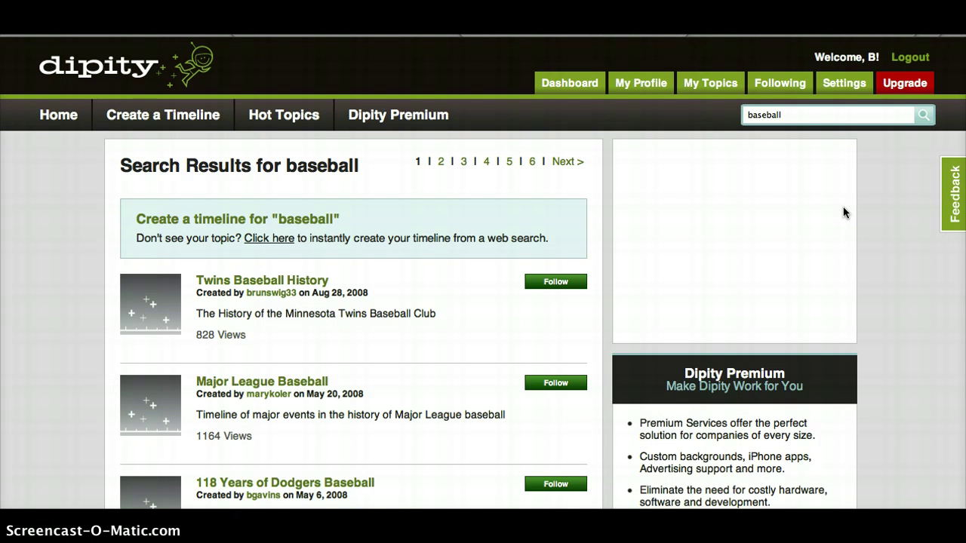
scroll(842, 213, "down", 5)
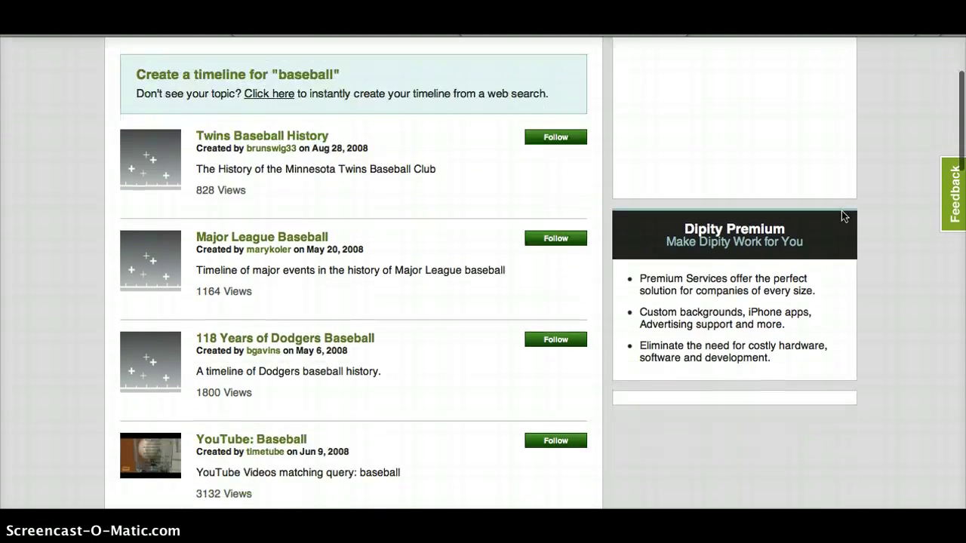
scroll(843, 216, "up", 1)
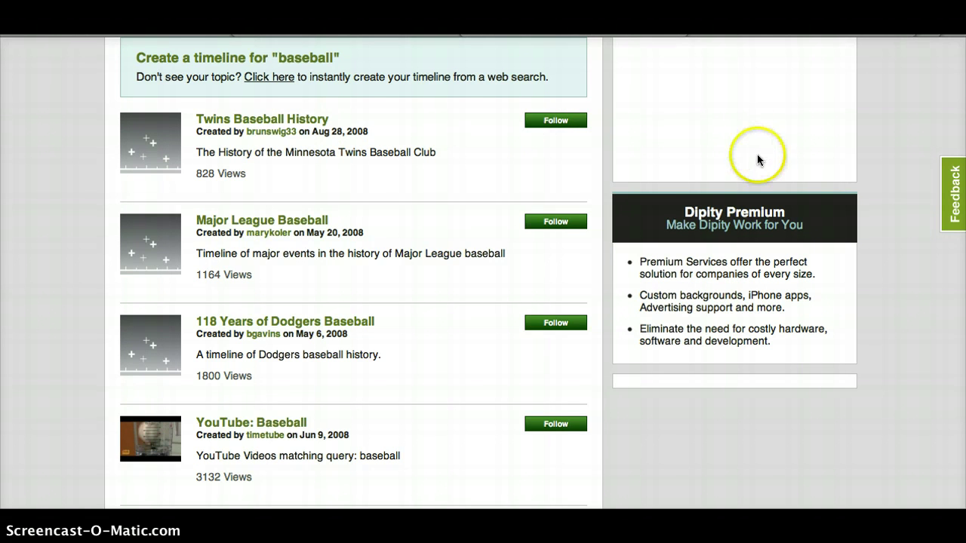
scroll(759, 163, "down", 3)
scroll(759, 163, "up", 5)
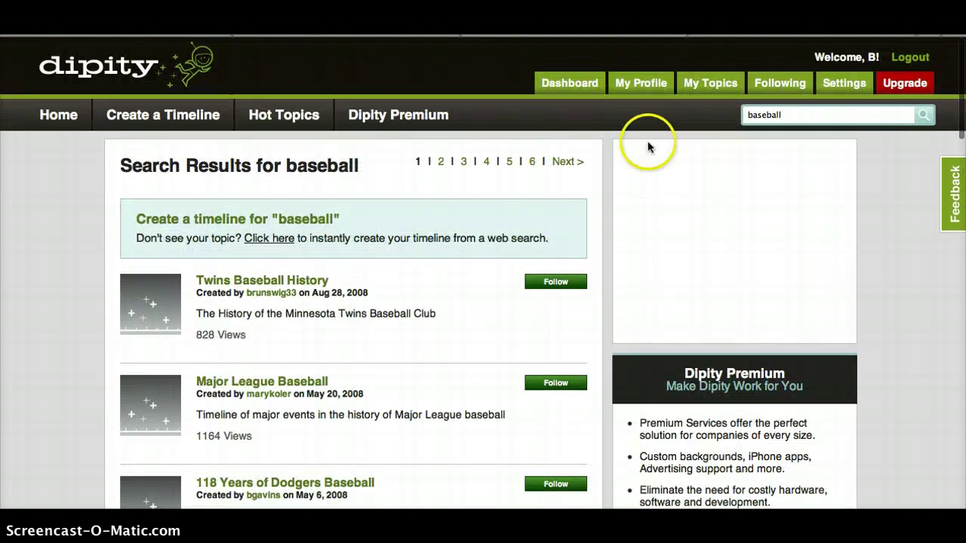
- Open the Dipity Premium page and compare the features and prices of the available plans
left_click(71, 121)
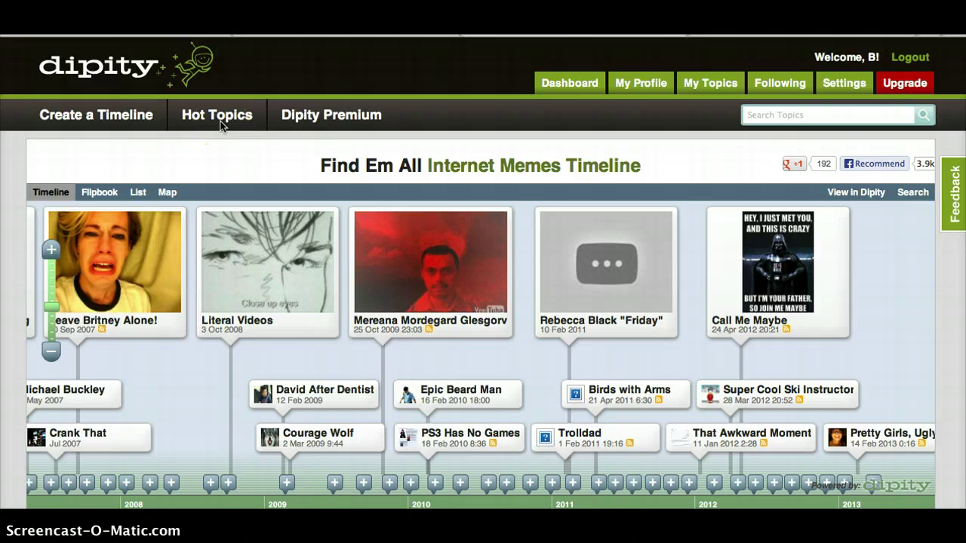
left_click(308, 117)
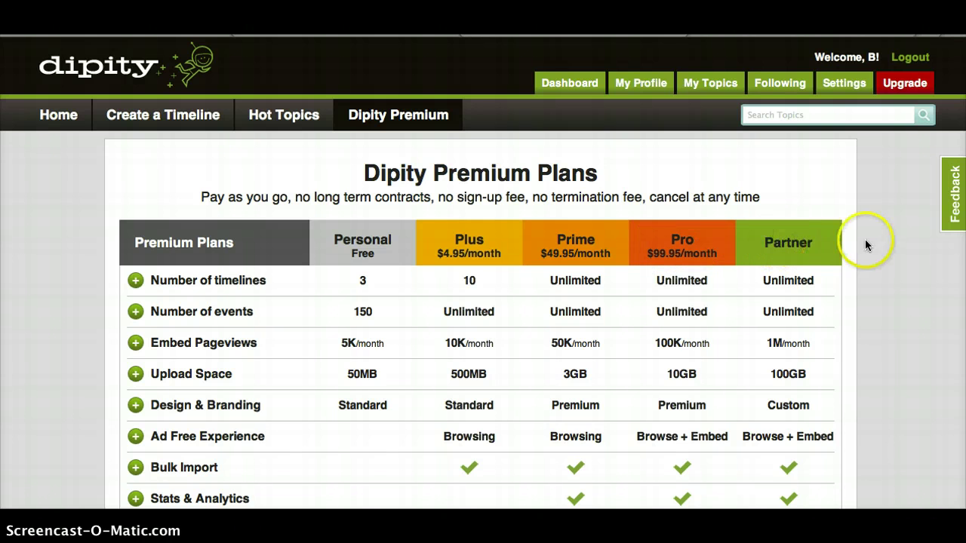
scroll(908, 270, "down", 3)
scroll(906, 268, "down", 2)
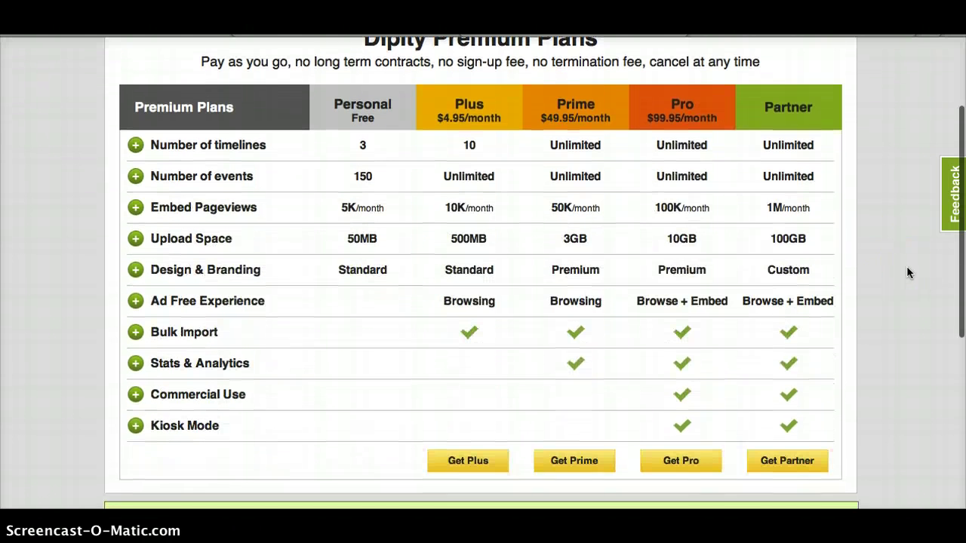
scroll(906, 272, "up", 5)
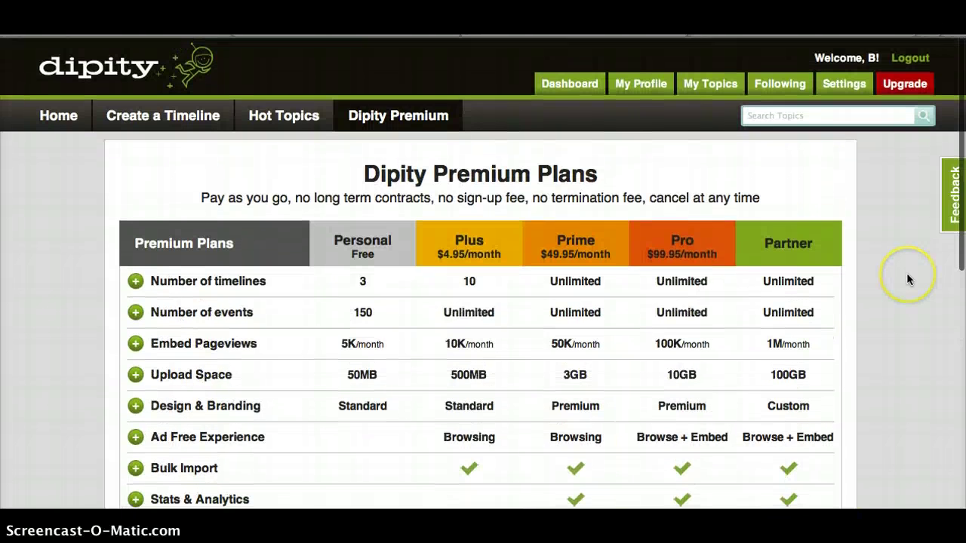
- Open the form for creating a timeline and look through its category options without choosing one
left_click(54, 122)
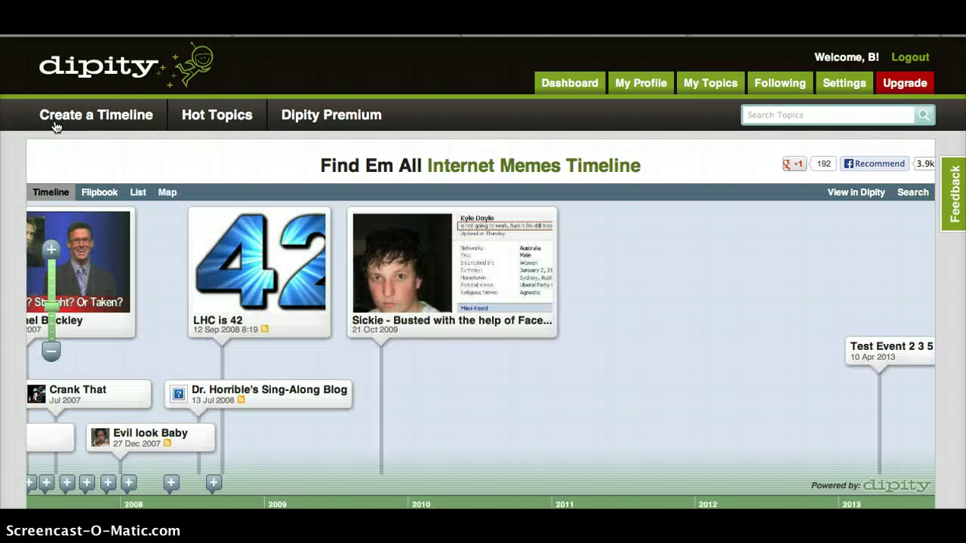
left_click(75, 122)
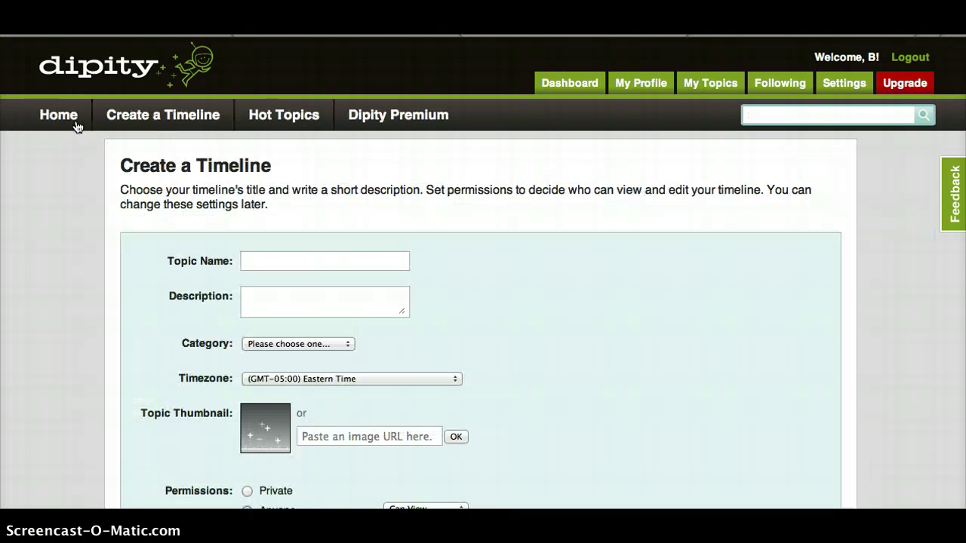
scroll(640, 285, "down", 3)
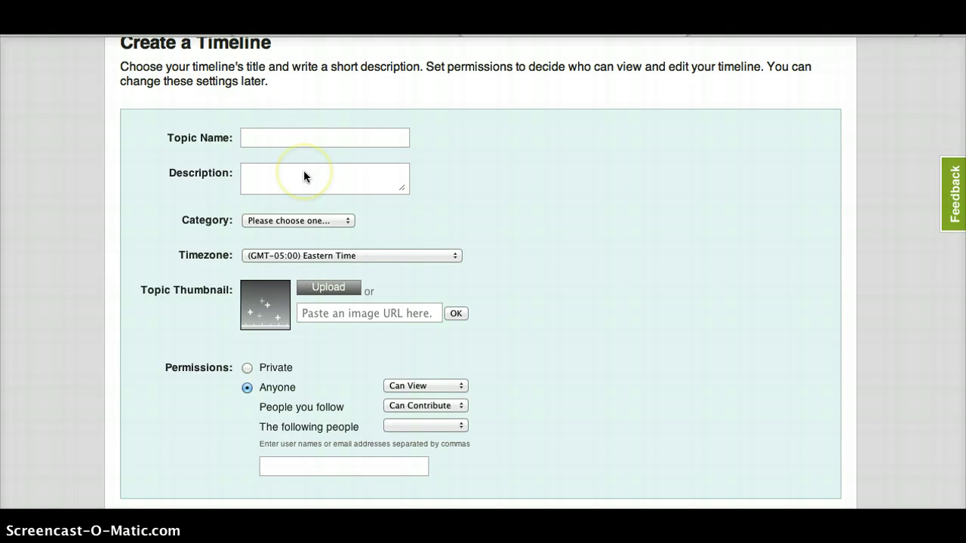
left_click(304, 221)
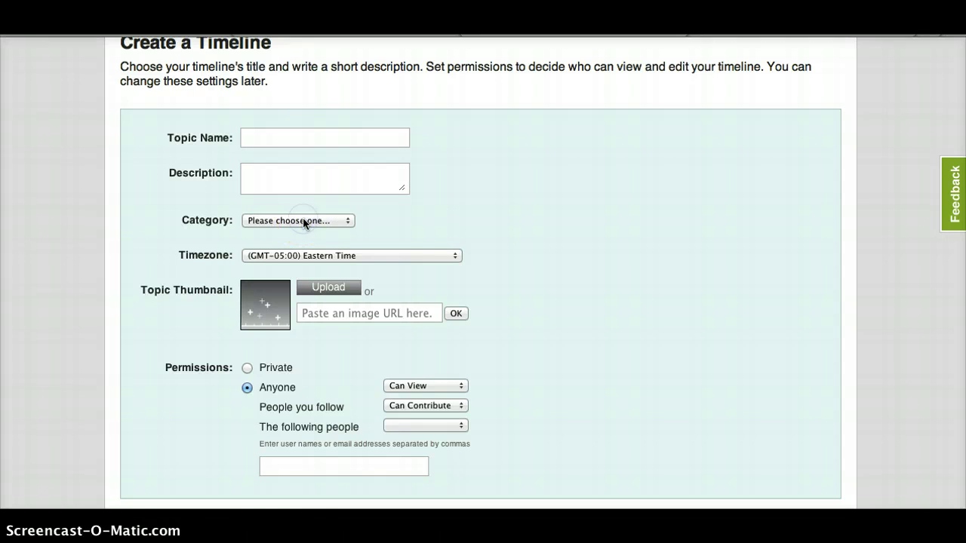
left_click(303, 220)
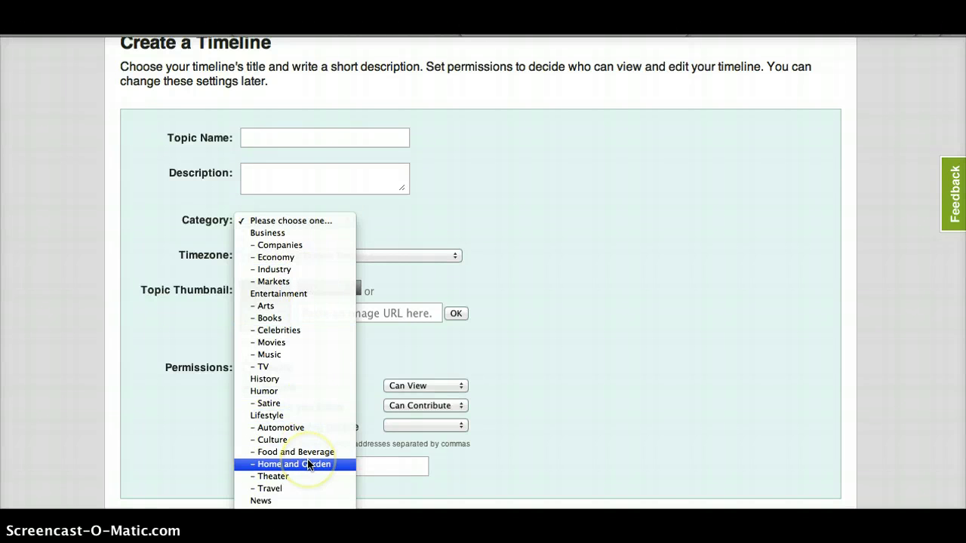
scroll(308, 460, "down", 15)
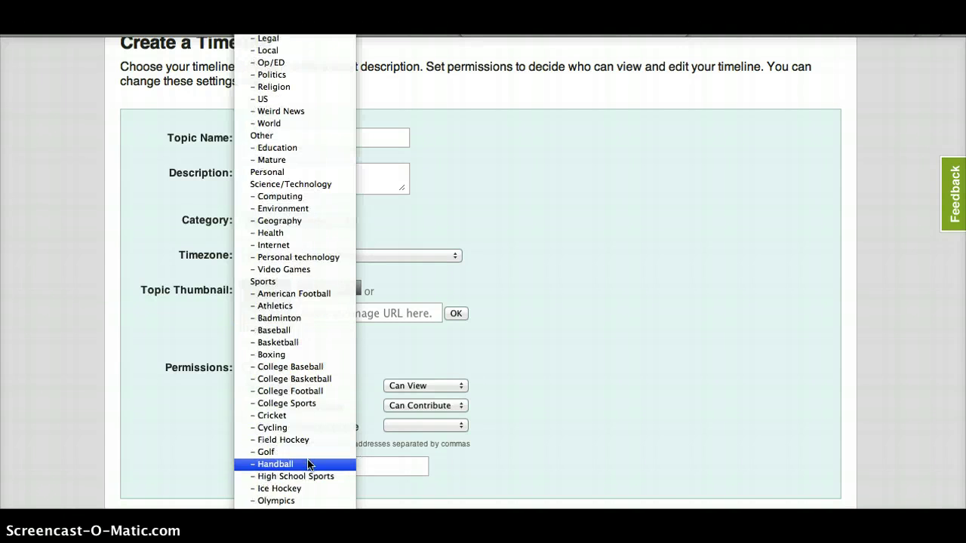
left_click_drag(312, 463, 309, 129)
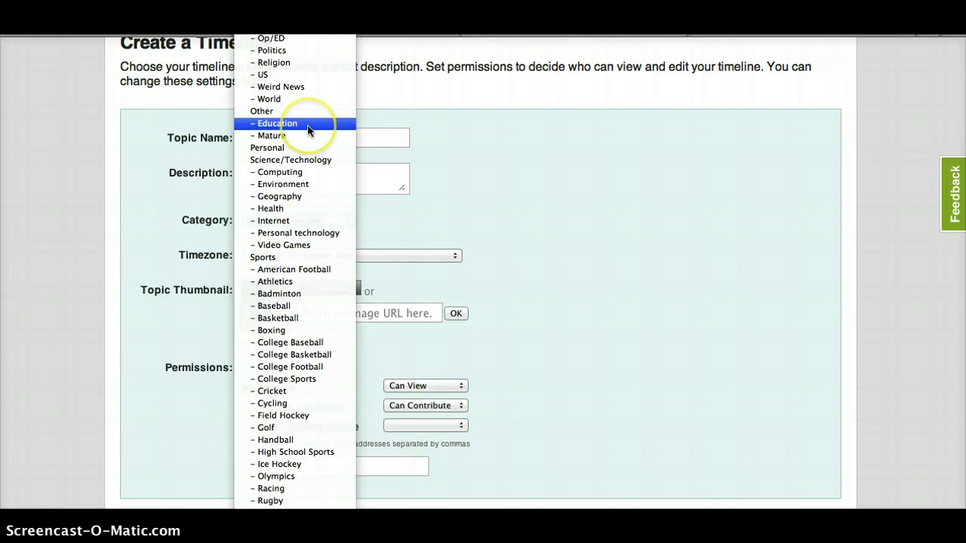
left_click(566, 214)
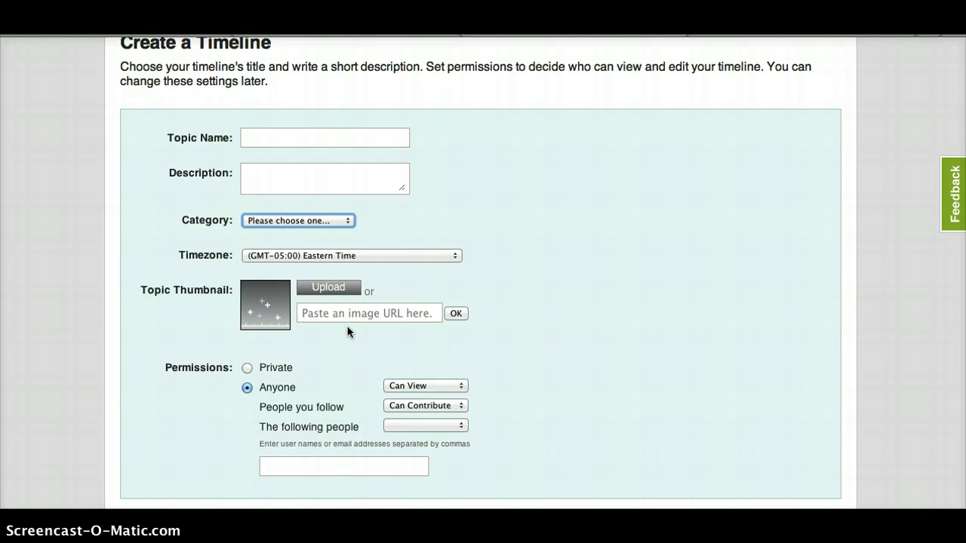
- Examine the topic thumbnail and permissions settings in the Create a Timeline form
scroll(616, 306, "down", 2)
left_click(616, 306)
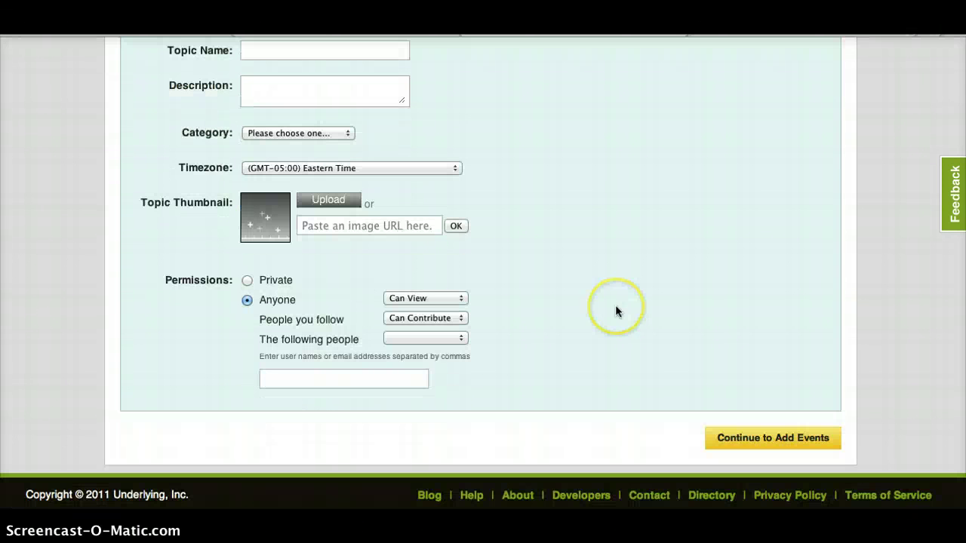
left_click(489, 226)
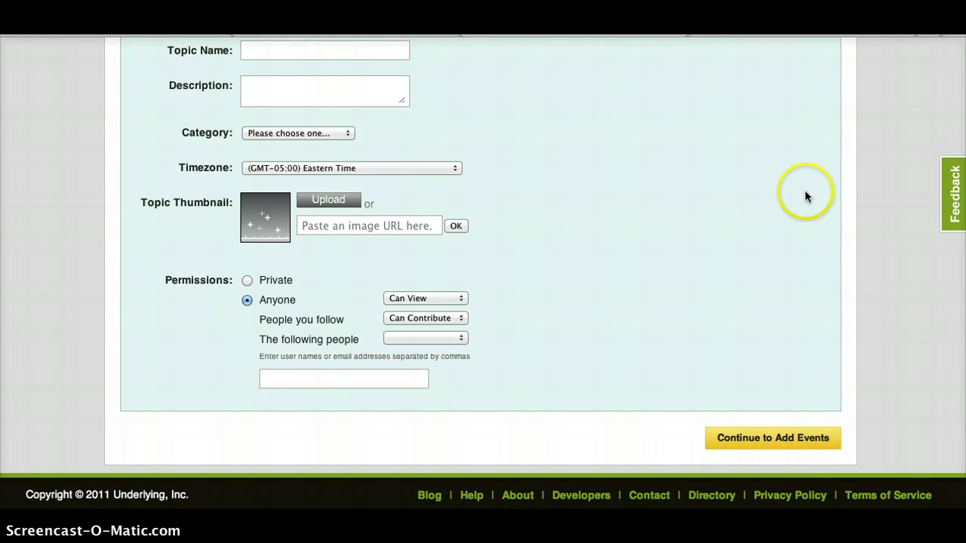
scroll(804, 190, "up", 3)
scroll(805, 195, "up", 2)
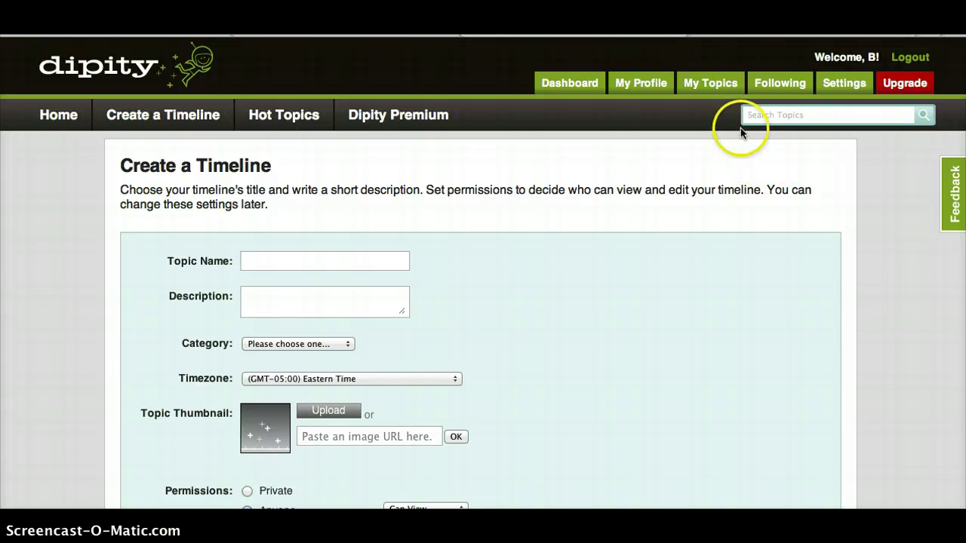
- Open the existing Castalia History timeline from the list of your own topics
left_click(713, 88)
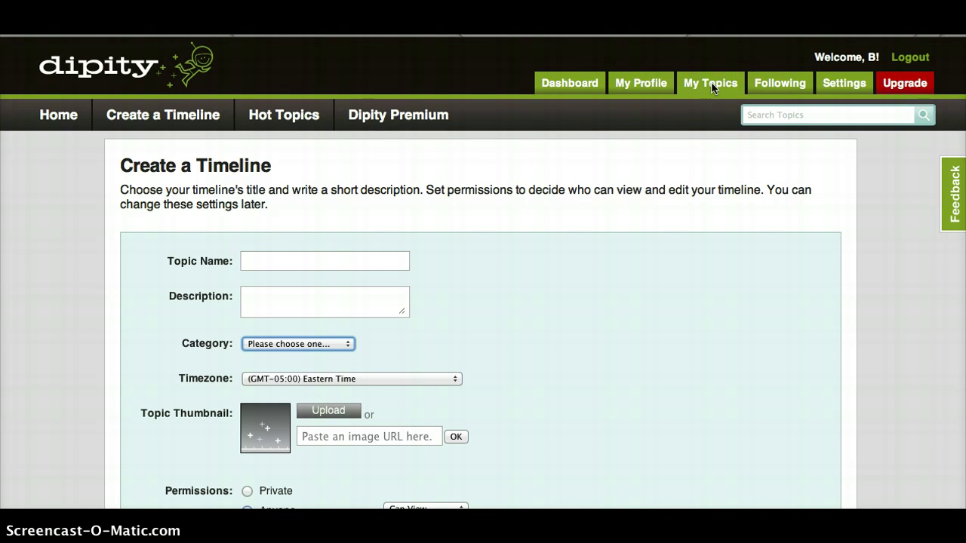
left_click(713, 88)
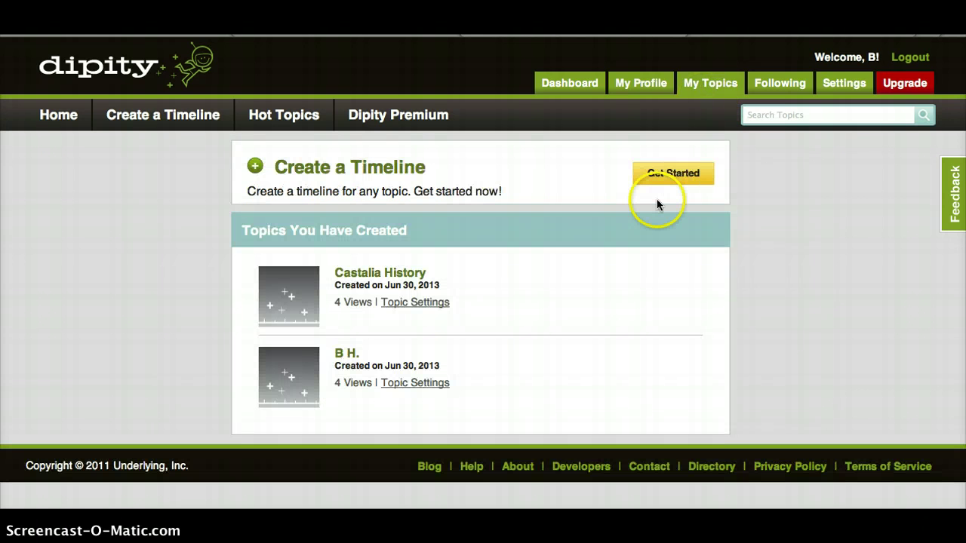
left_click(394, 273)
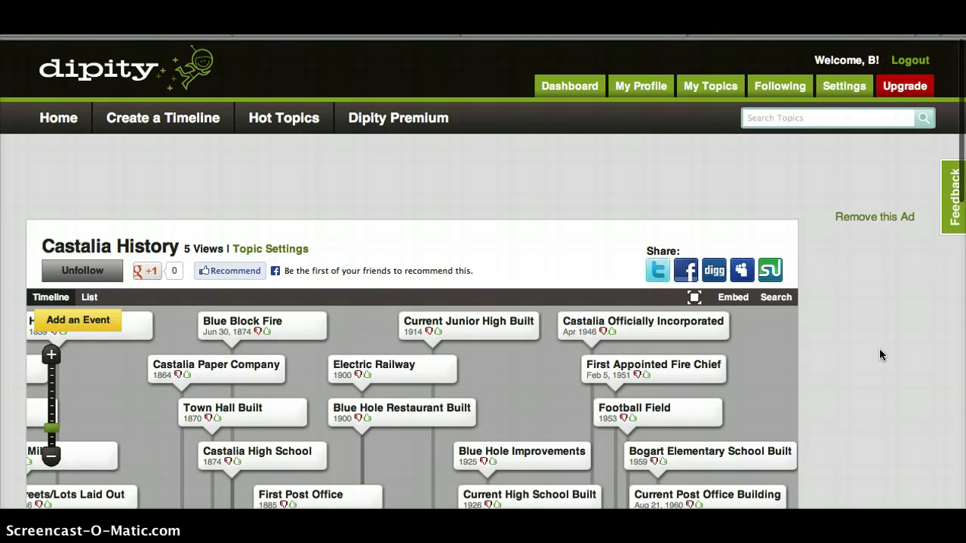
scroll(879, 354, "down", 3)
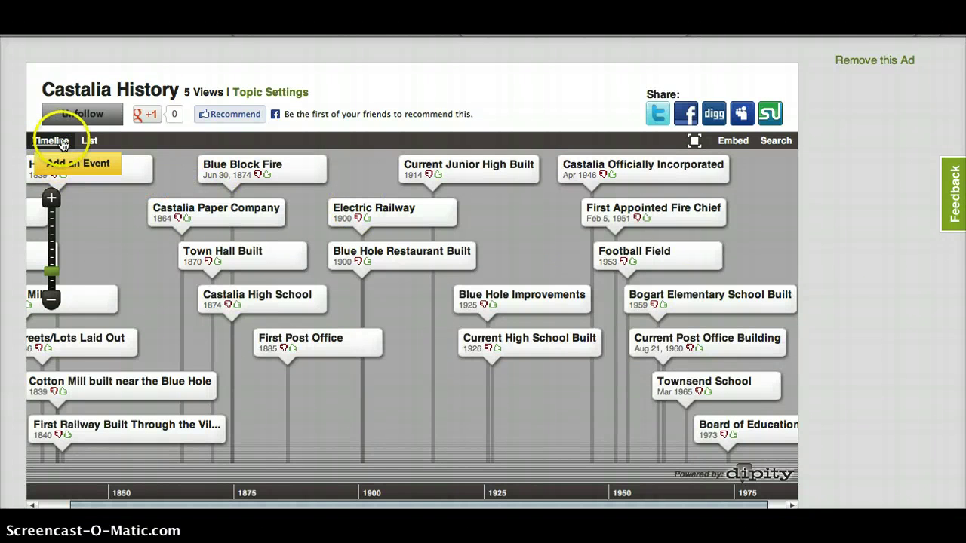
- Start a new event on the Castalia History timeline with the title "UCC Church Built" and the date 1835
left_click(87, 167)
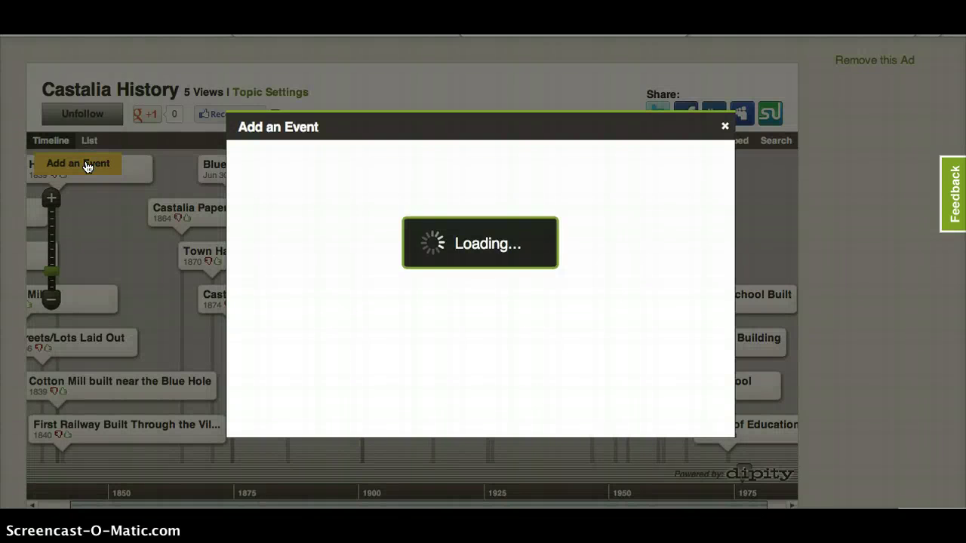
left_click(335, 160)
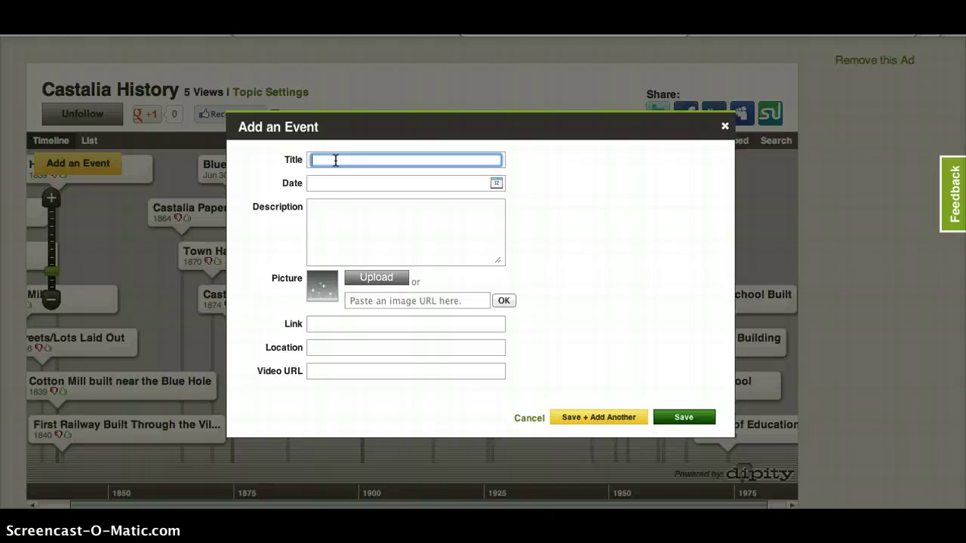
type("UCC Church Built")
left_click(400, 183)
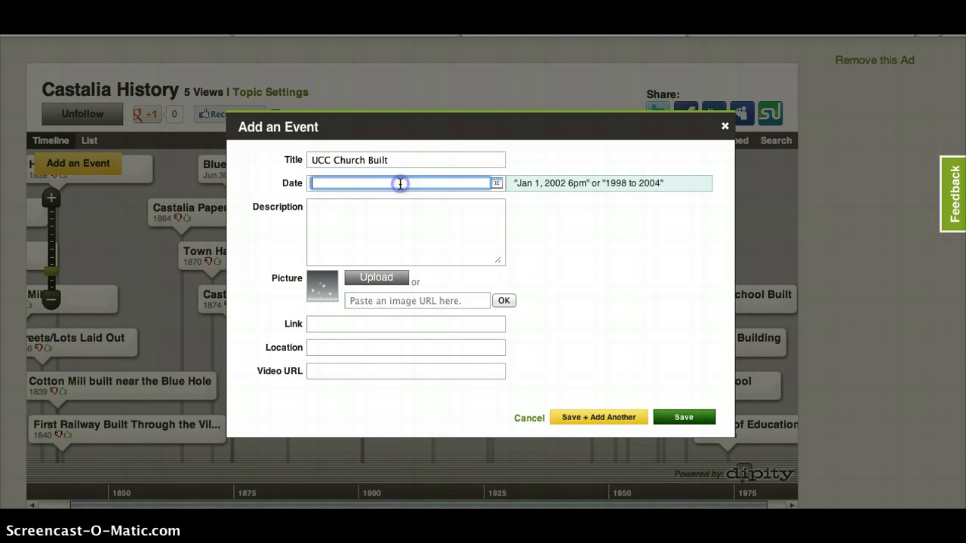
left_click(498, 184)
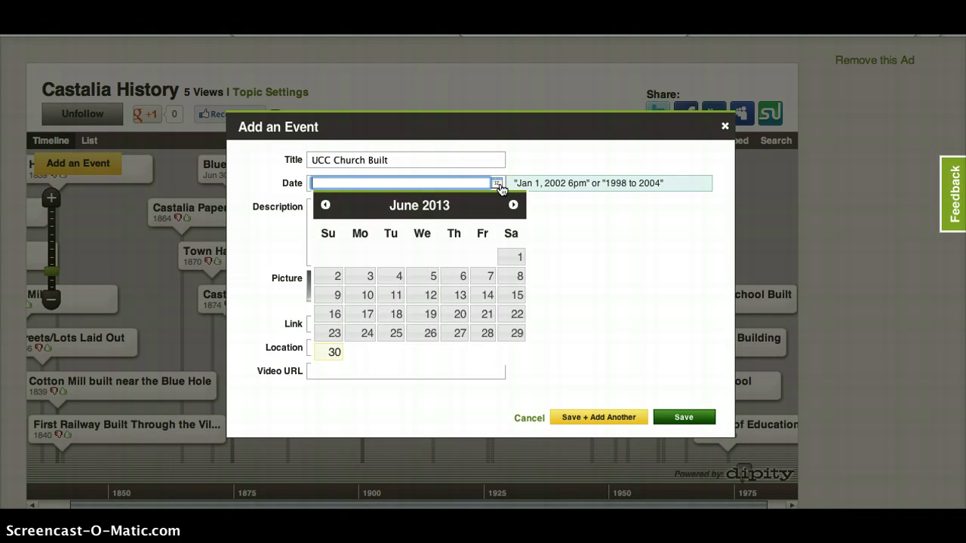
left_click(435, 185)
type("18")
type("35")
left_click(674, 233)
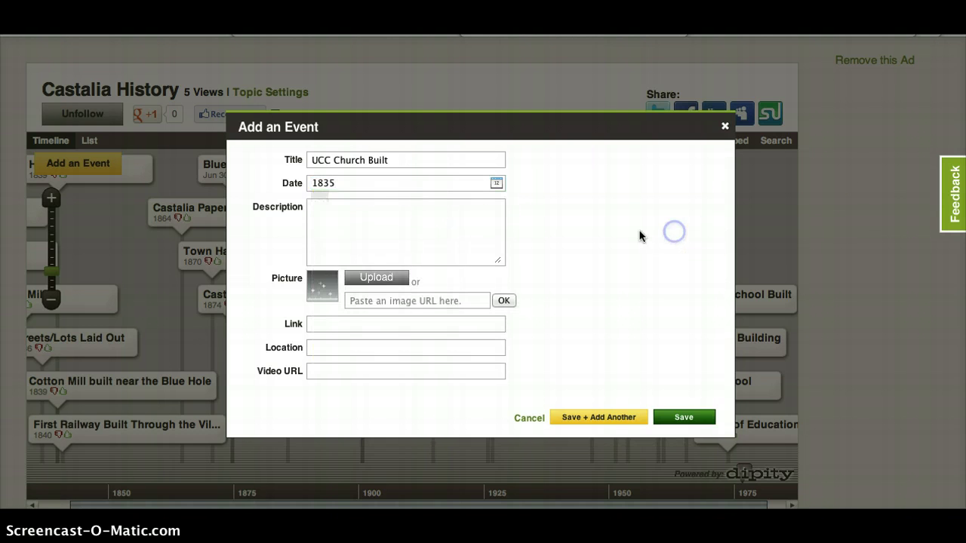
- Enter the event description "The UCC Church was built in 1835, and dedicated in 1848." and save the event
left_click(456, 231)
type("The Ucc")
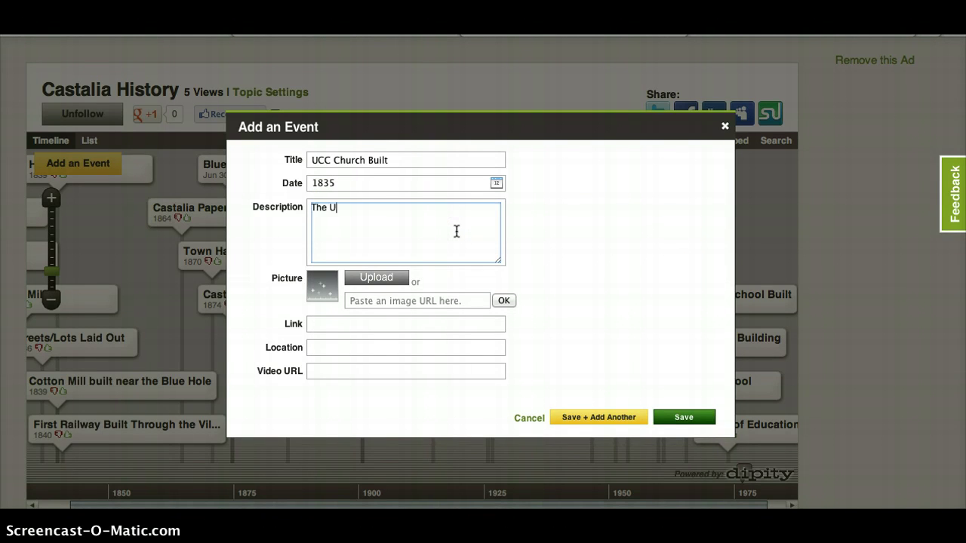
key("BackSpace")
key("BackSpace")
type("CC Church was built in 183")
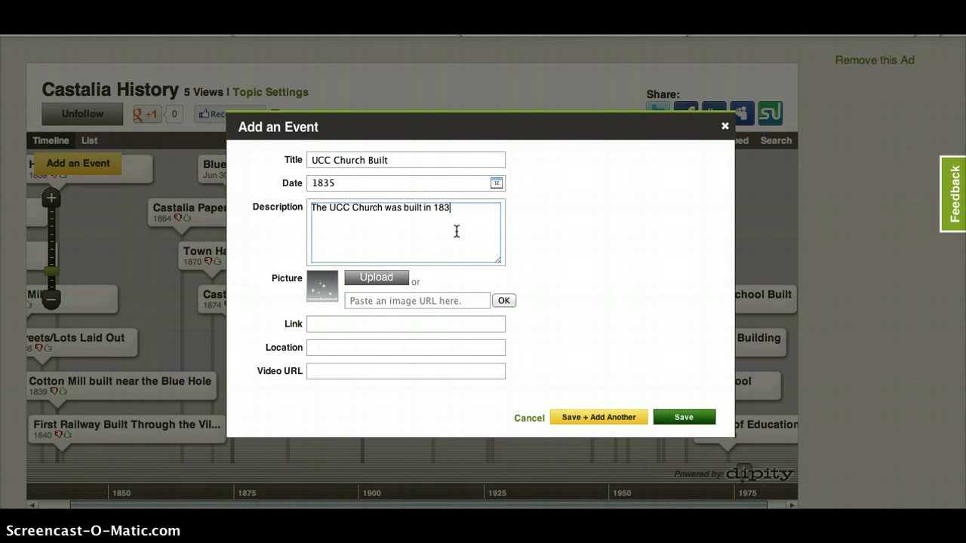
type("5.")
key("BackSpace")
key("BackSpace")
type(", and dedicated in 1848.")
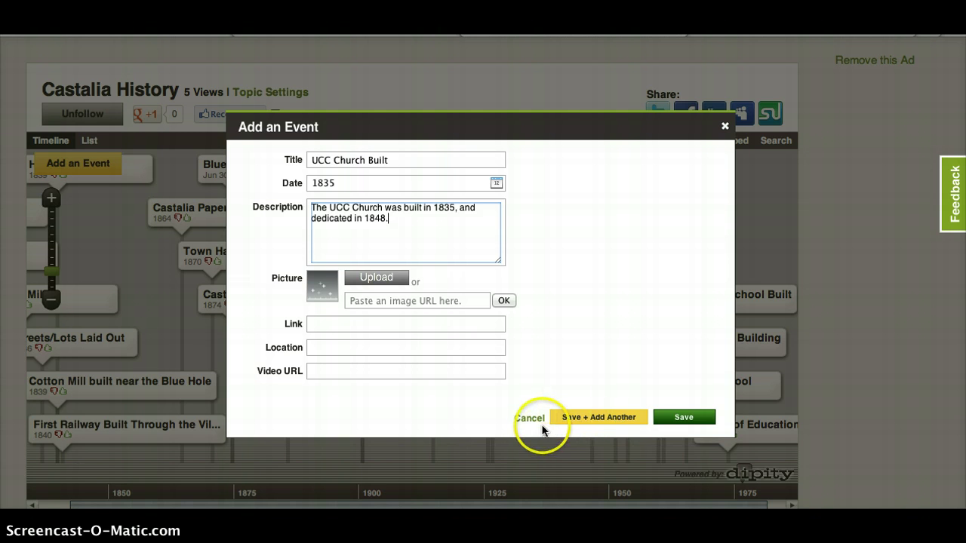
left_click(670, 420)
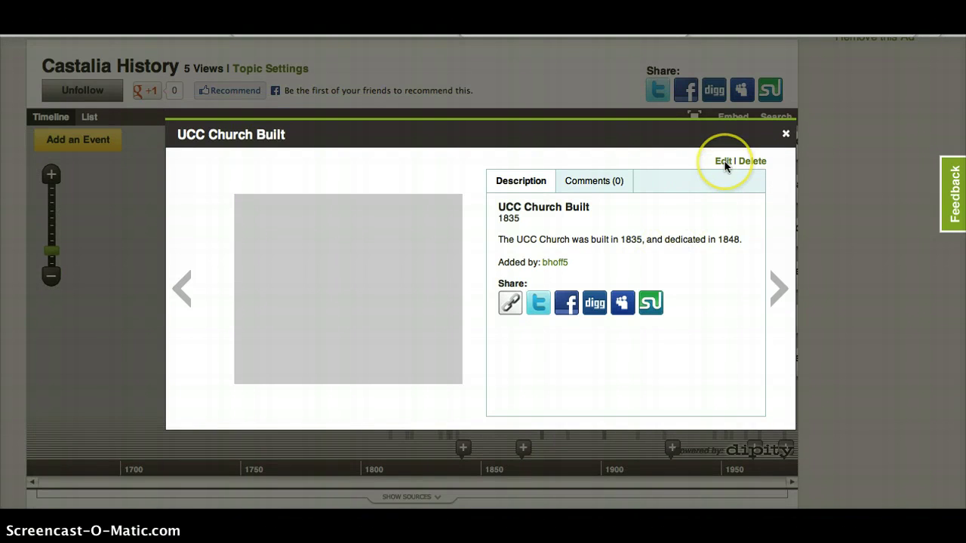
- Open the saved "UCC Church Built" event for editing
left_click(723, 162)
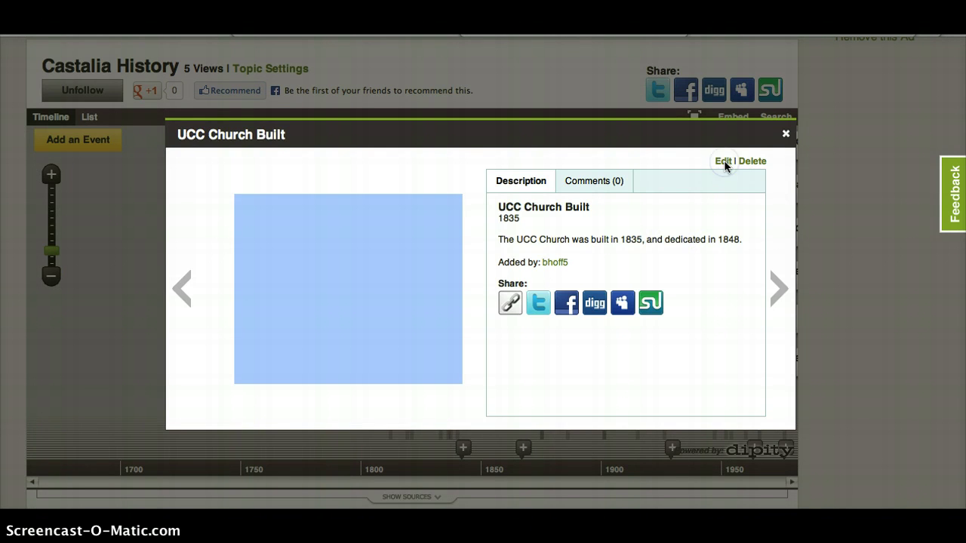
left_click(724, 162)
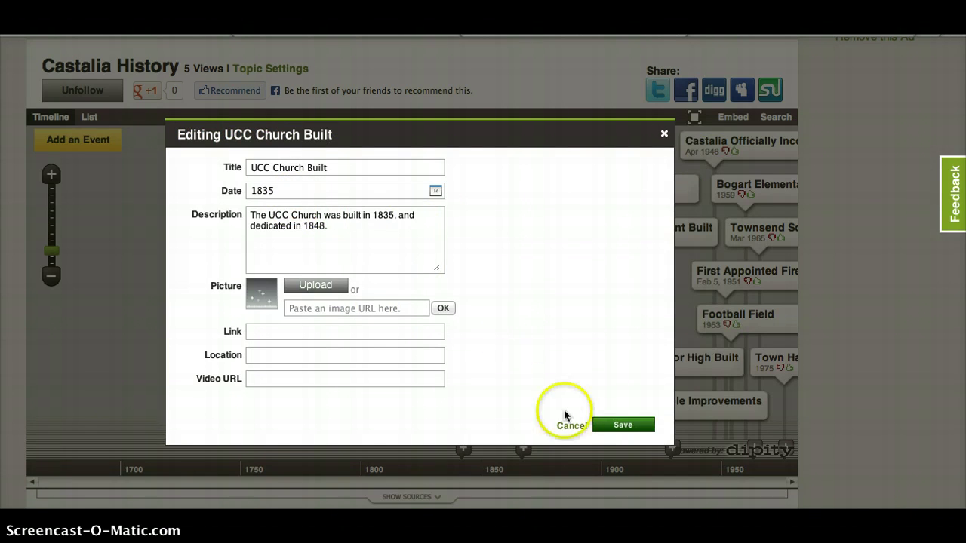
- Cancel editing the UCC Church Built event, view its details from the timeline, and close them
left_click(572, 427)
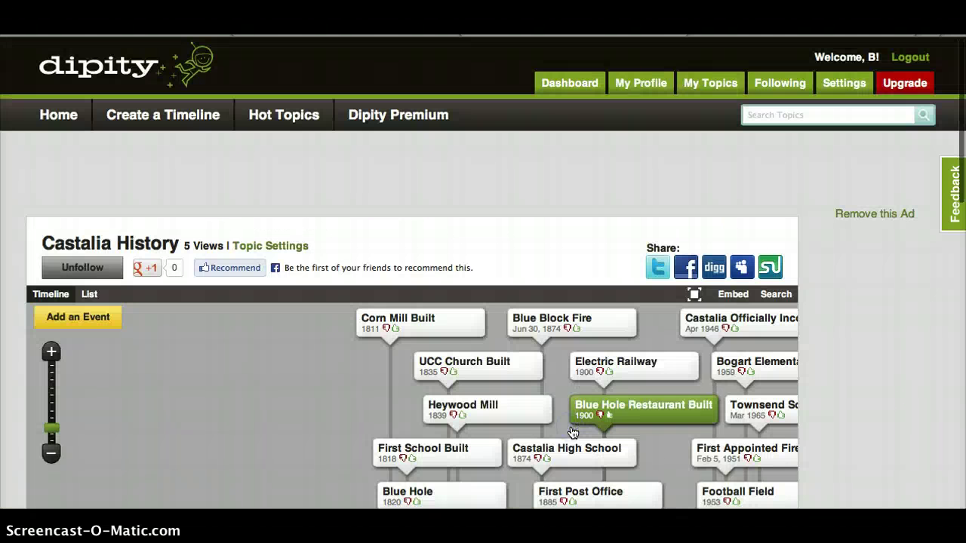
scroll(596, 351, "down", 3)
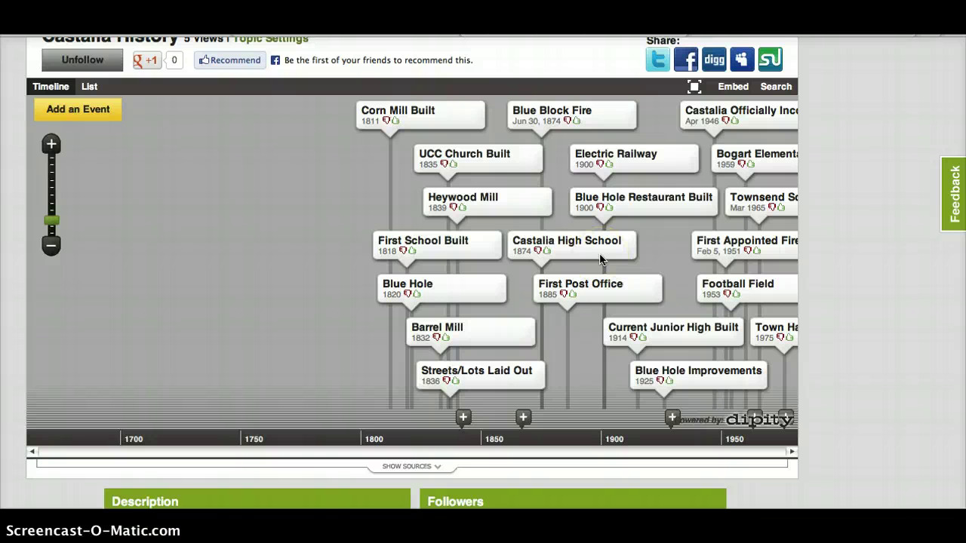
left_click(490, 156)
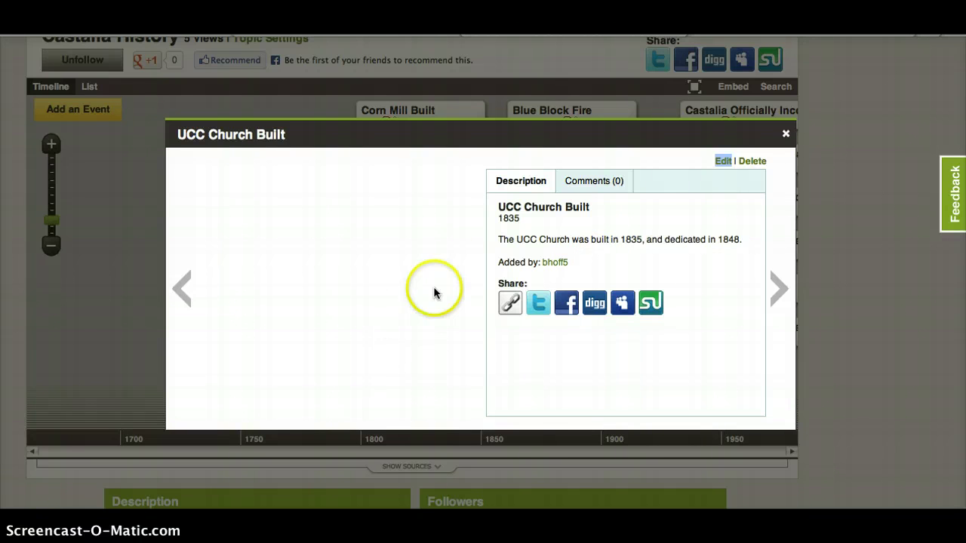
left_click(786, 134)
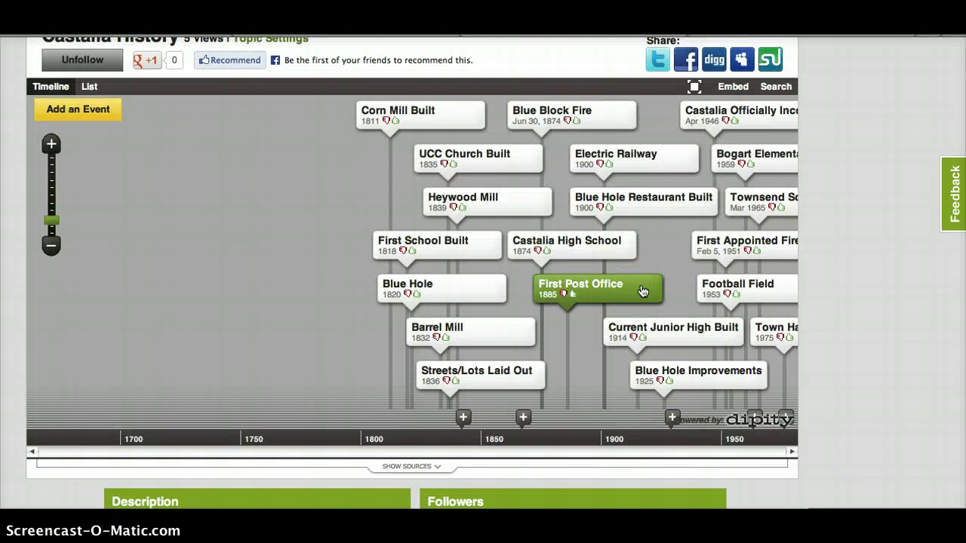
- Zoom the Castalia History timeline in to the 25 Years scale and back out to 100 Years
left_click(51, 145)
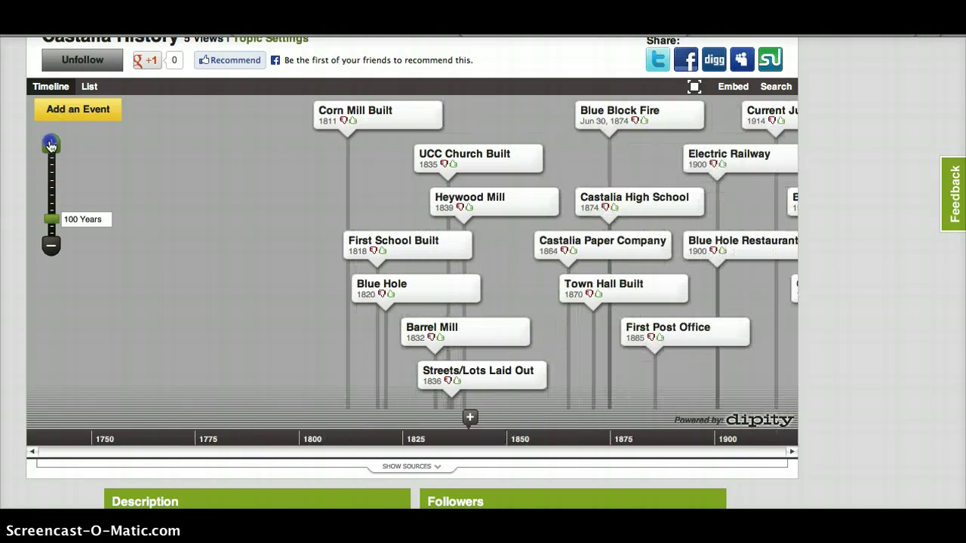
left_click(51, 145)
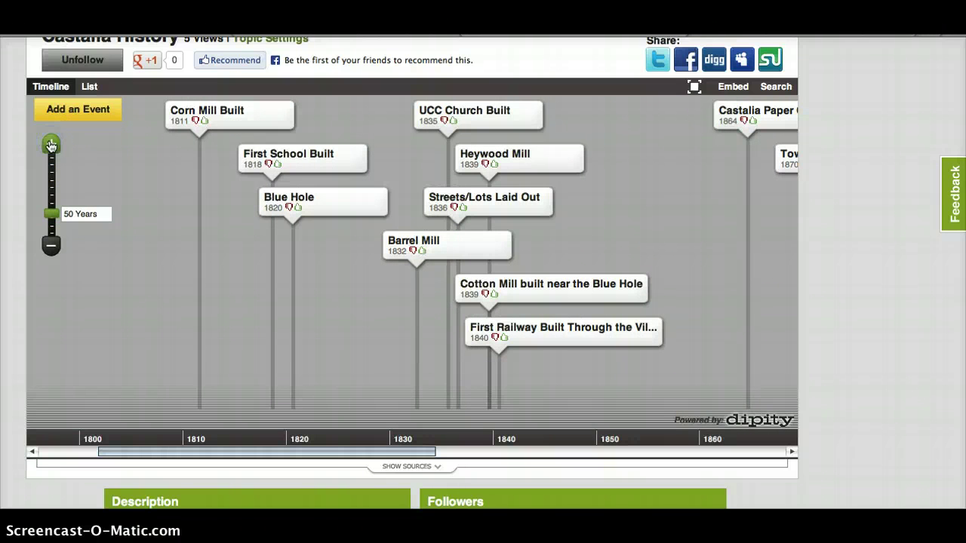
left_click(50, 145)
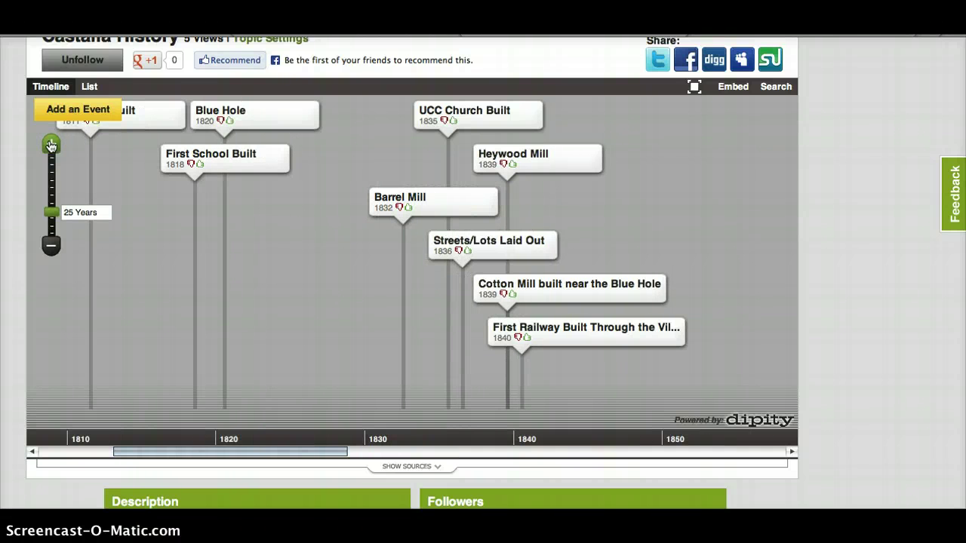
left_click(51, 247)
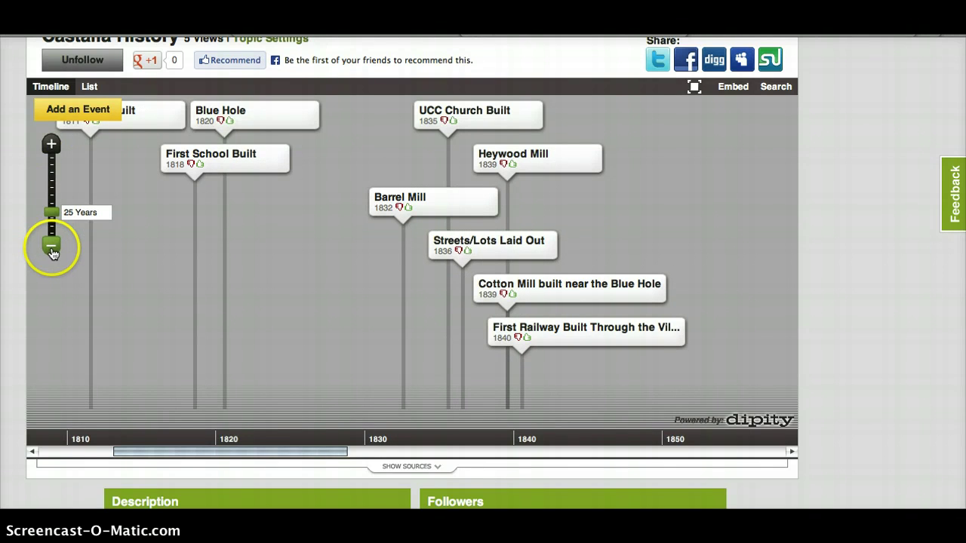
left_click(52, 247)
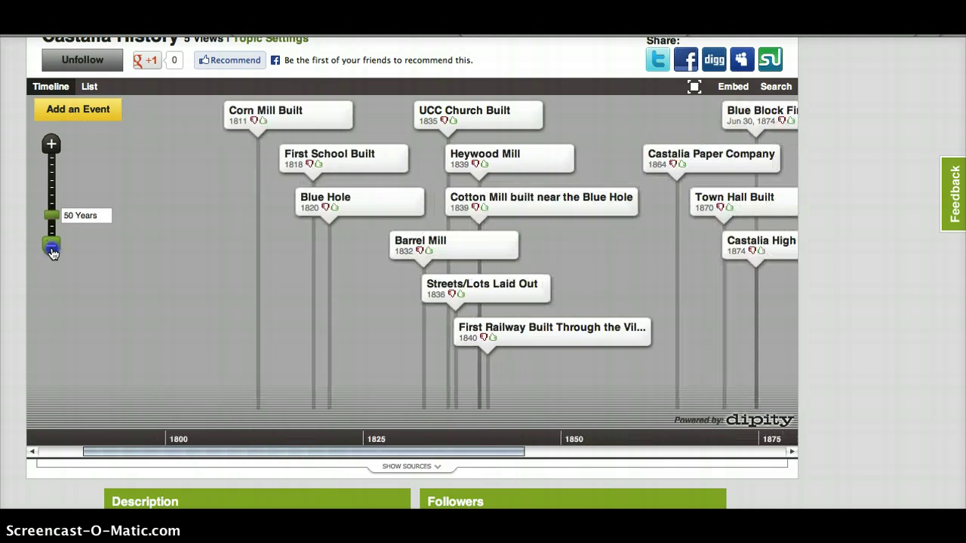
left_click(51, 248)
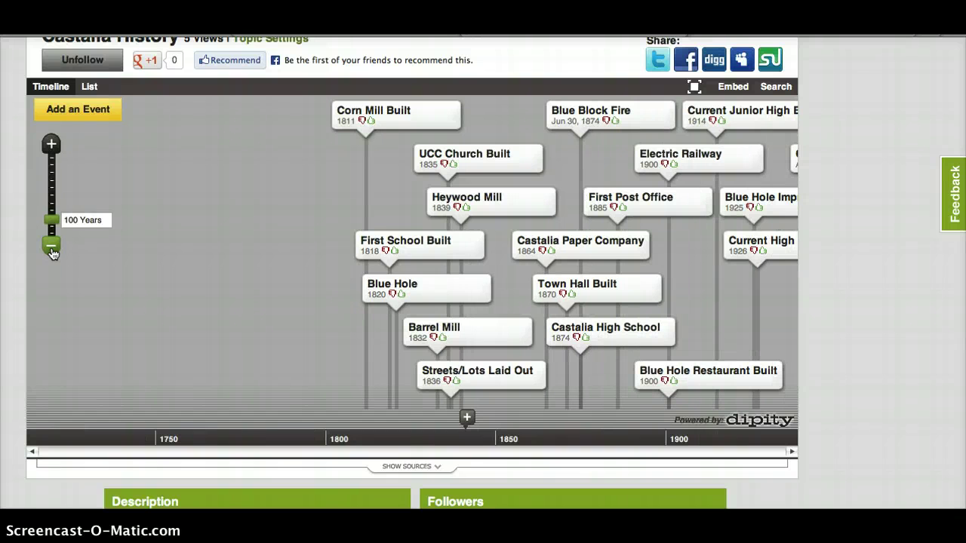
- Browse the Castalia History events and their descriptions as a list, and return to the timeline view
left_click(90, 88)
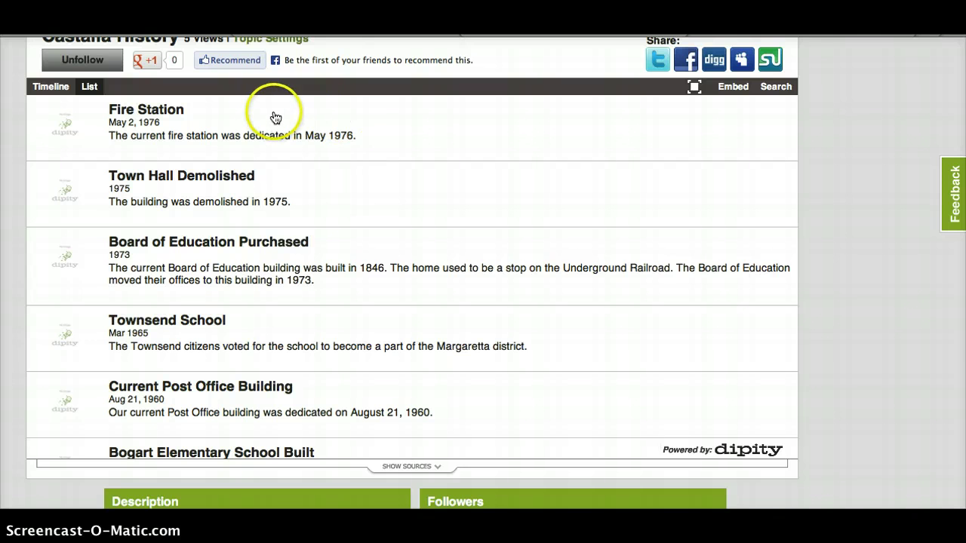
scroll(514, 268, "up", 3)
scroll(514, 267, "down", 5)
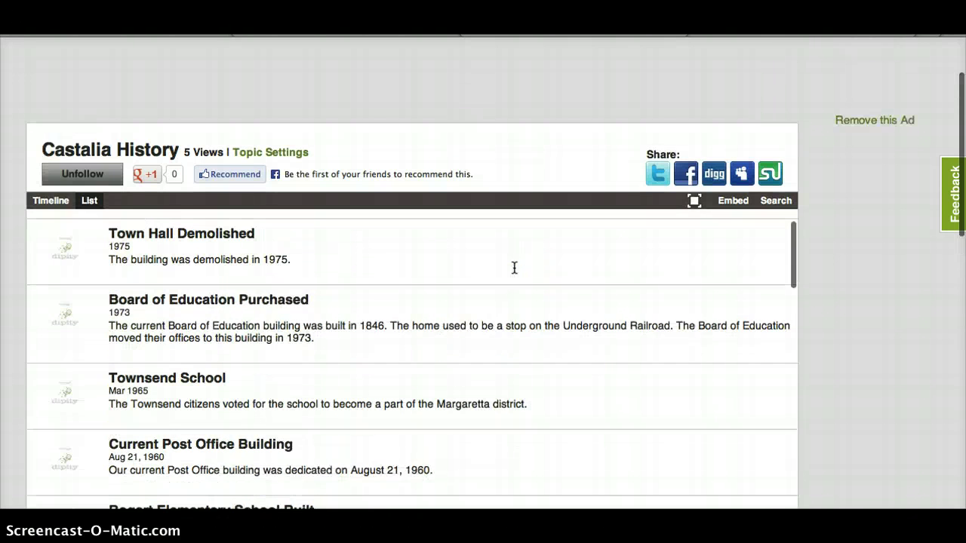
scroll(514, 268, "down", 9)
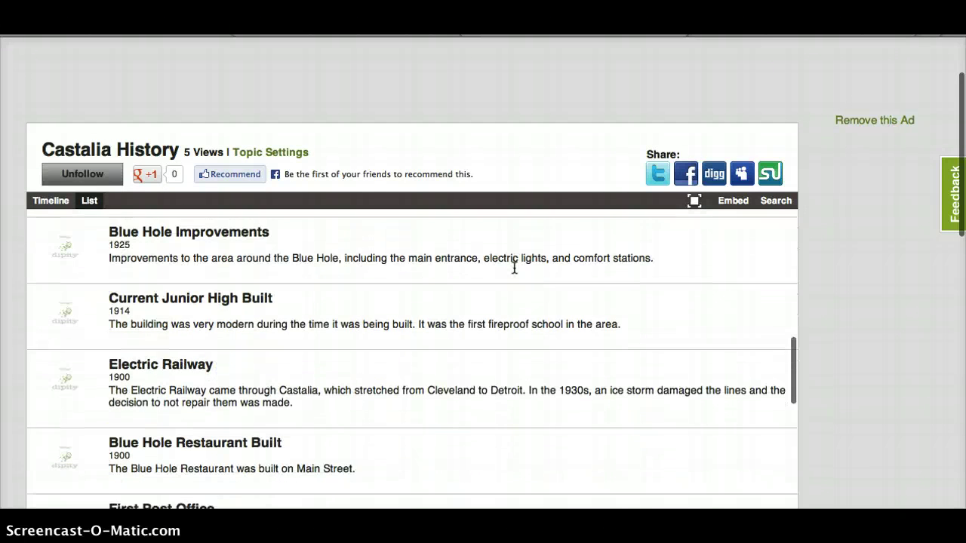
scroll(514, 271, "up", 5)
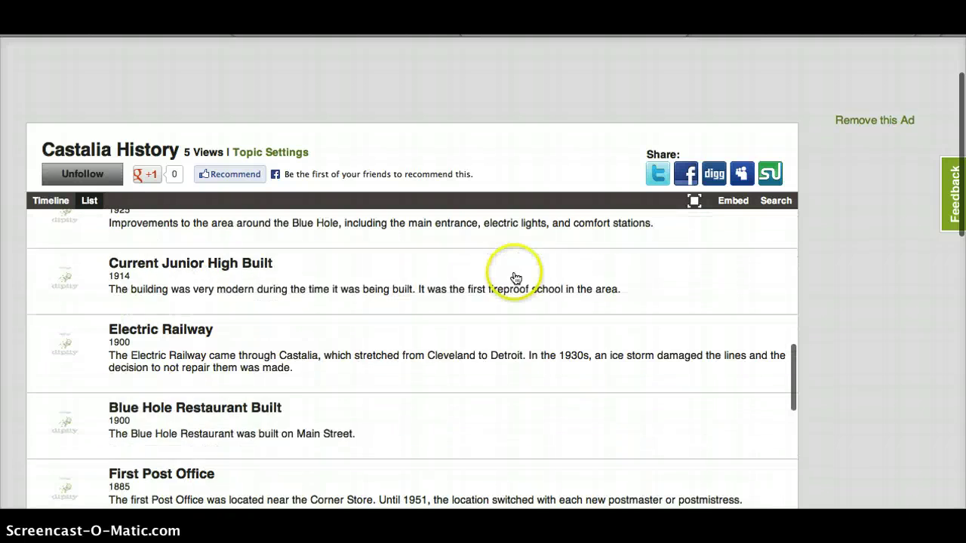
scroll(515, 281, "up", 5)
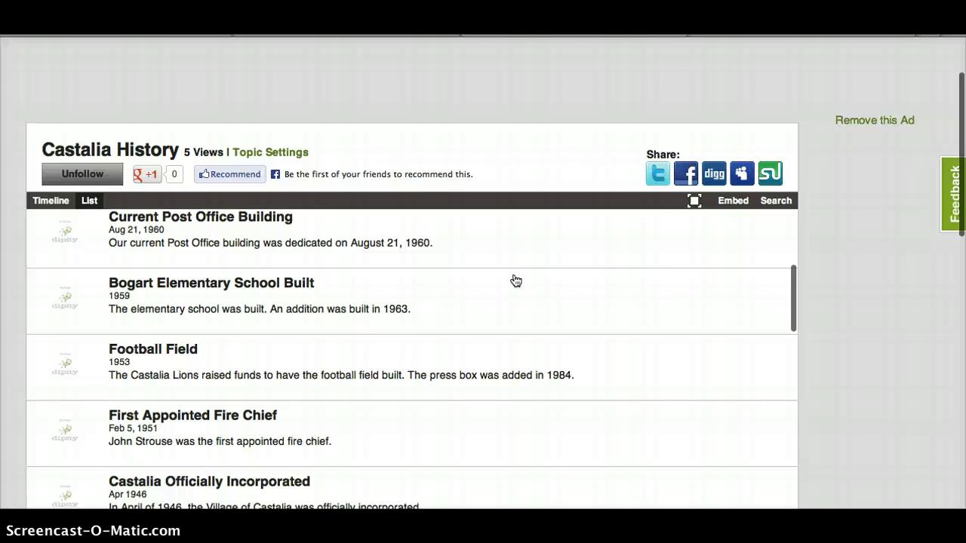
left_click(62, 200)
scroll(855, 282, "down", 2)
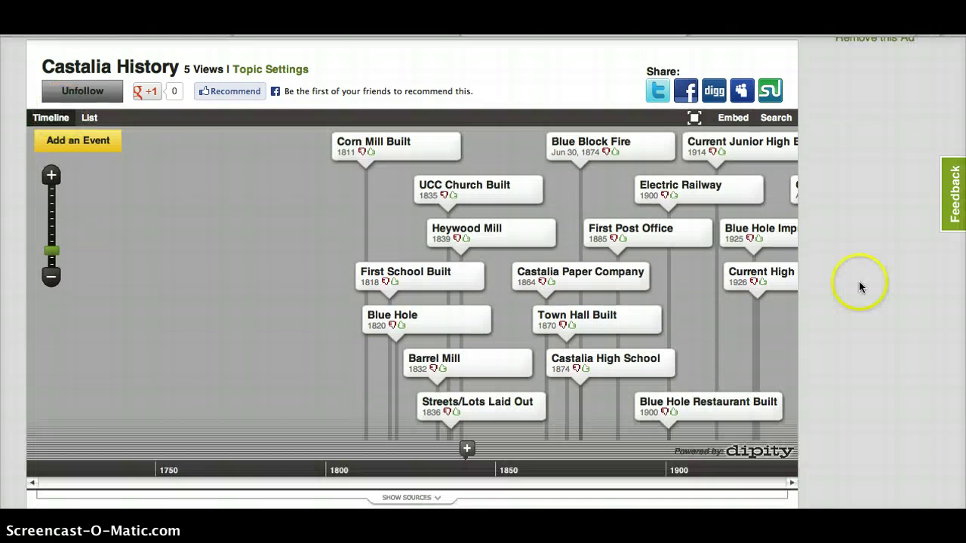